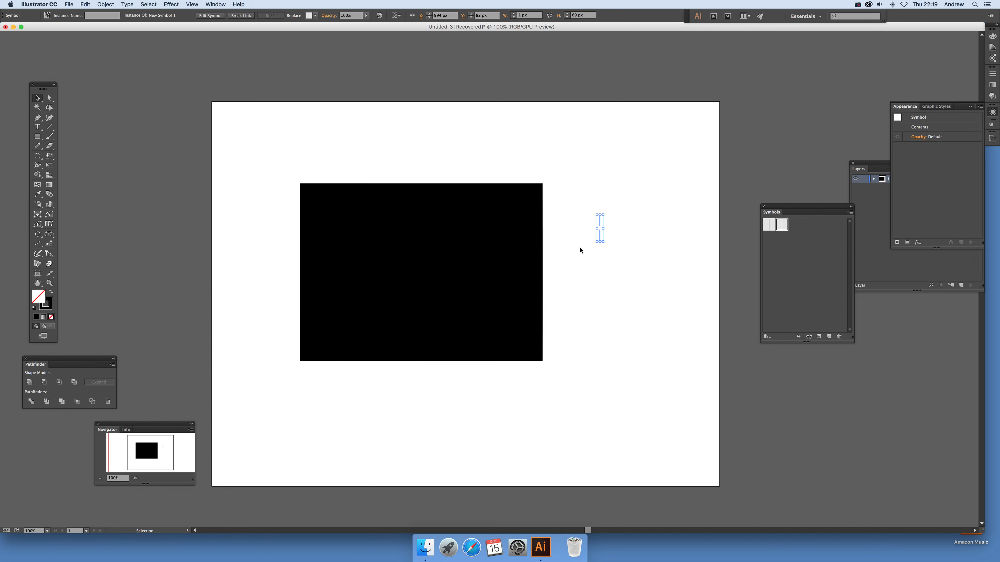
Step: Start a Symbol Stipple effect on the large black rectangle with its preview enabled
{"action": "left_click", "coordinate": [545, 236]}
{"action": "left_click", "coordinate": [515, 244]}
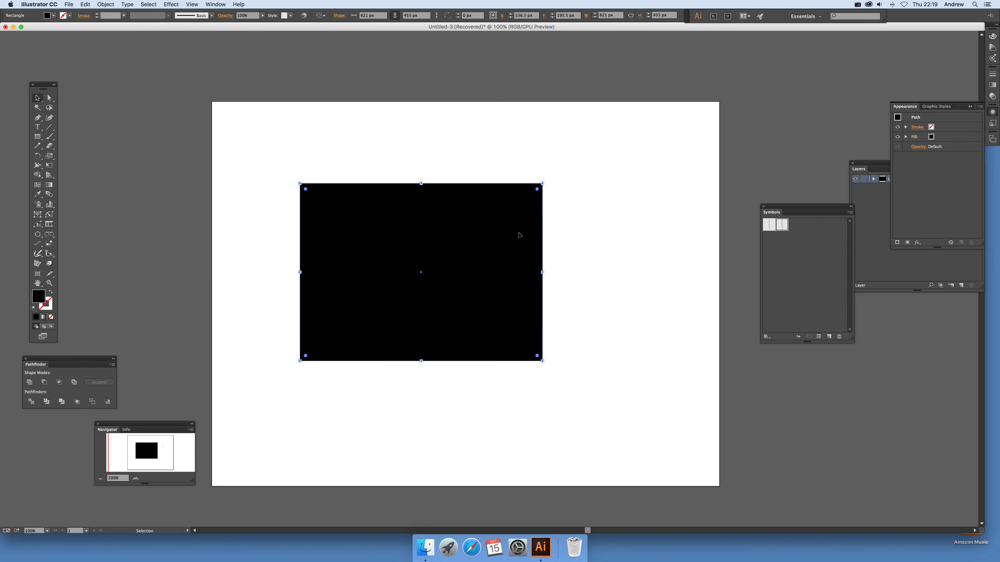
{"action": "left_click", "coordinate": [175, 5]}
{"action": "mouse_move", "coordinate": [210, 241]}
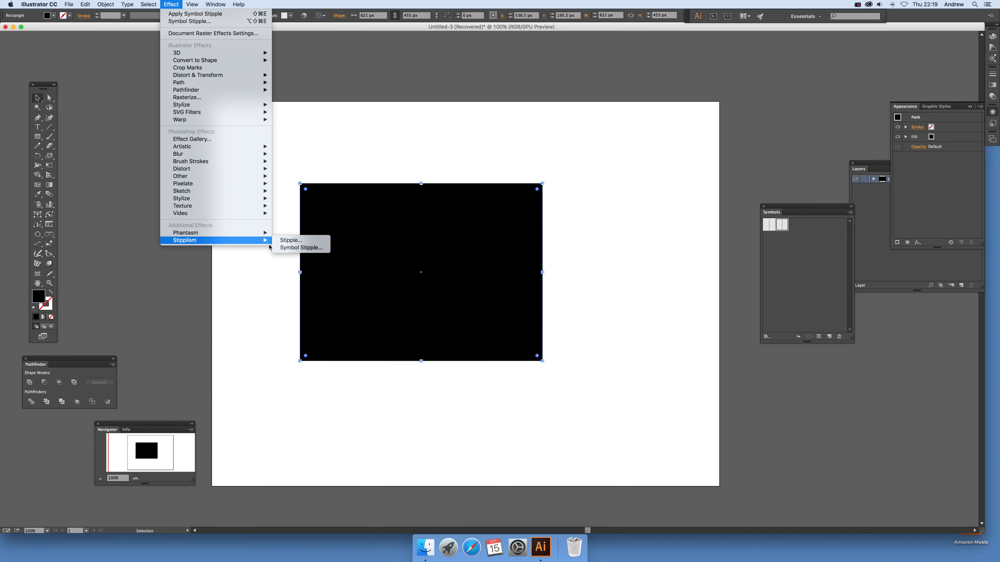
{"action": "left_click", "coordinate": [281, 247]}
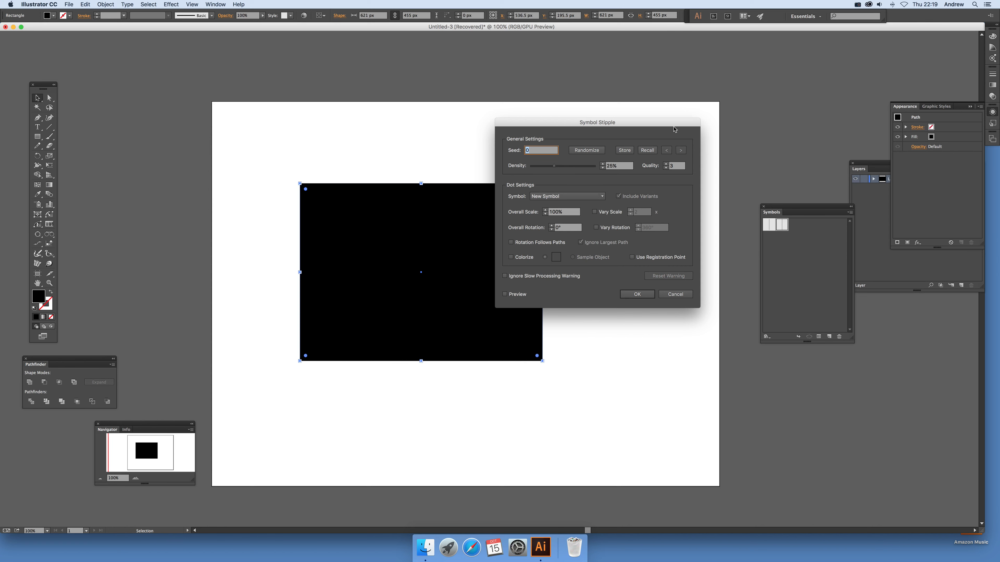
{"action": "left_click_drag", "start_coordinate": [597, 128], "coordinate": [640, 167]}
{"action": "left_click", "coordinate": [542, 323]}
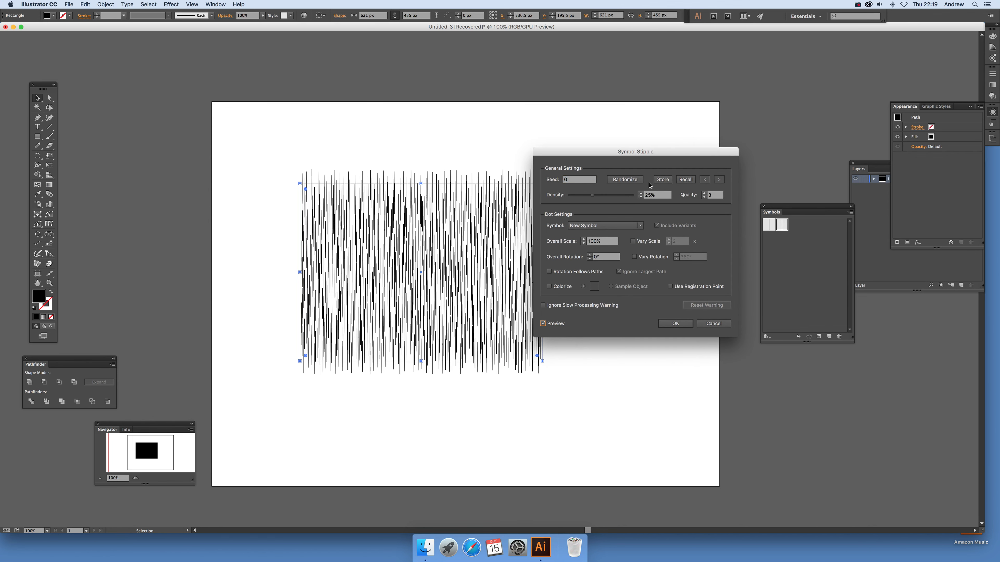
Step: Set the stipple symbol to New Symbol 1 and randomize the seed several times
{"action": "left_click", "coordinate": [597, 231]}
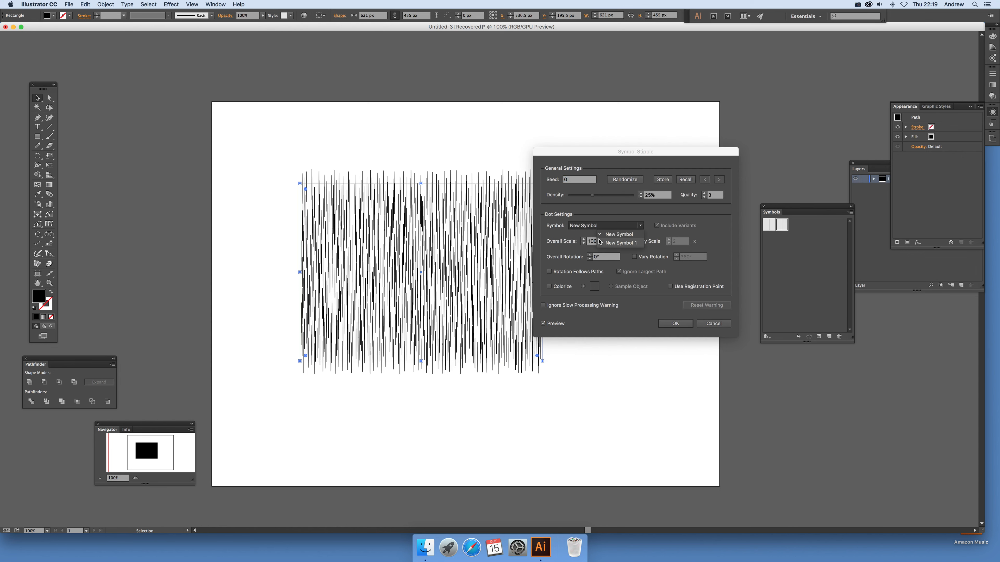
{"action": "left_click", "coordinate": [612, 243]}
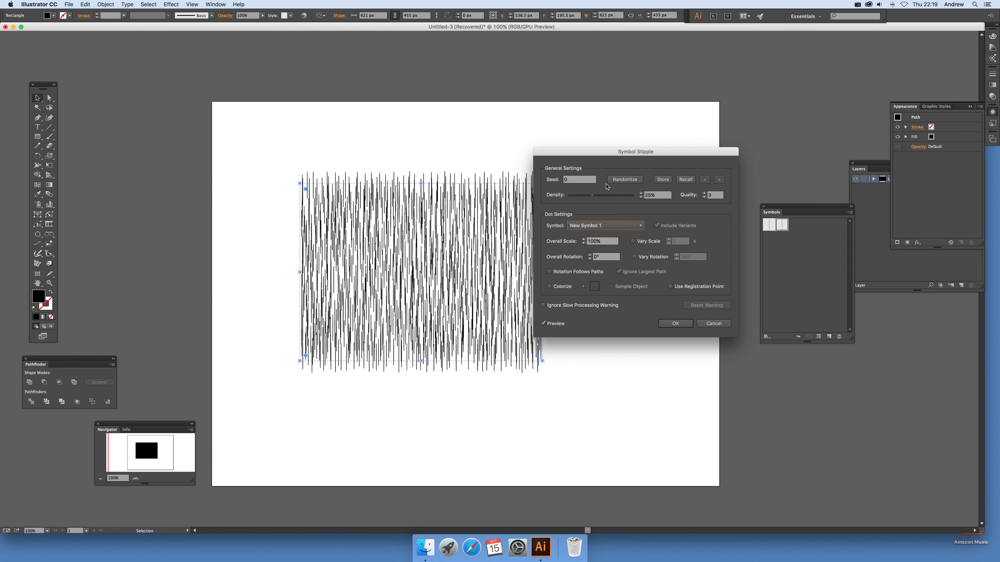
{"action": "left_click", "coordinate": [626, 182]}
{"action": "left_click", "coordinate": [626, 182]}
{"action": "left_click", "coordinate": [626, 183]}
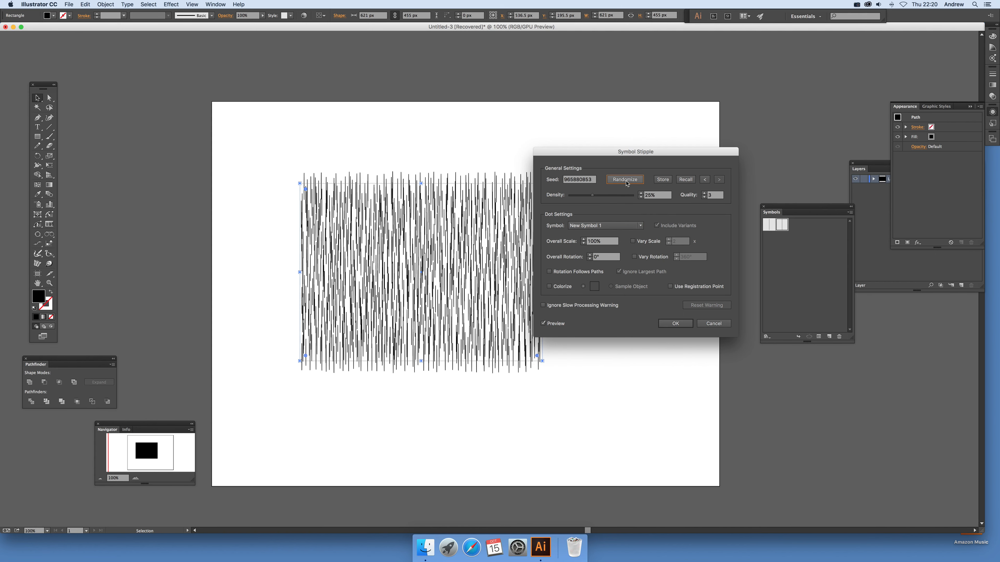
Step: Enable Rotation Follows Paths and Use Registration Point for the stipple, and apply the effect
{"action": "left_click", "coordinate": [549, 272]}
{"action": "left_click_drag", "start_coordinate": [614, 152], "coordinate": [680, 155]}
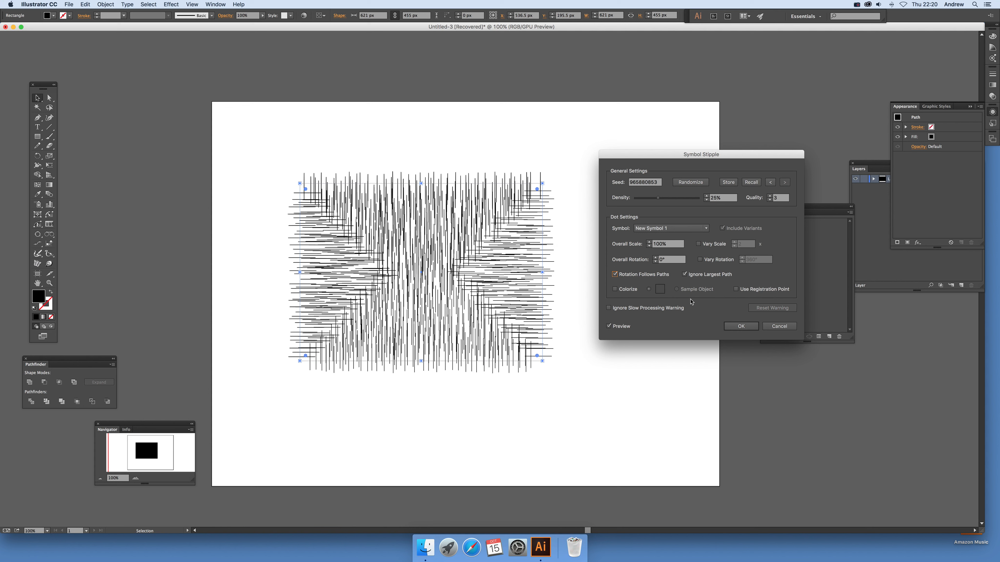
{"action": "left_click", "coordinate": [737, 291]}
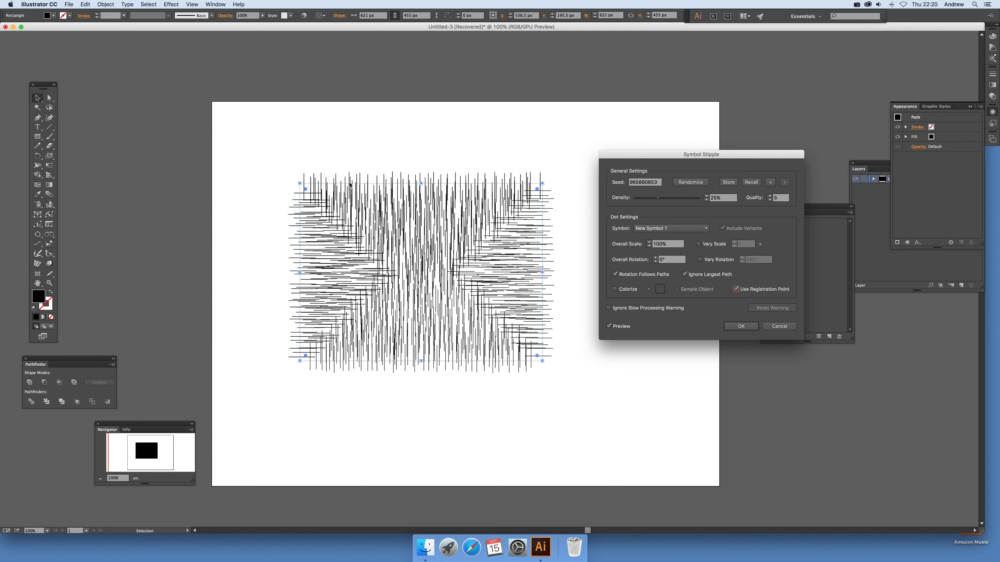
{"action": "left_click", "coordinate": [742, 329]}
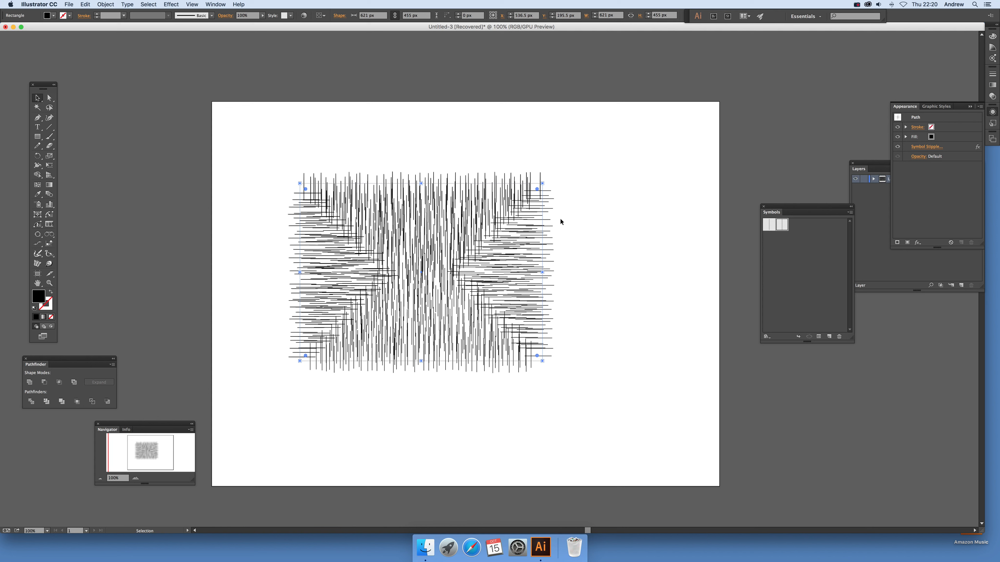
Step: In New Symbol 1, move the vertical line up and left of the registration point to about X -45, Y -64 px, and exit symbol editing
{"action": "double_click", "coordinate": [782, 227]}
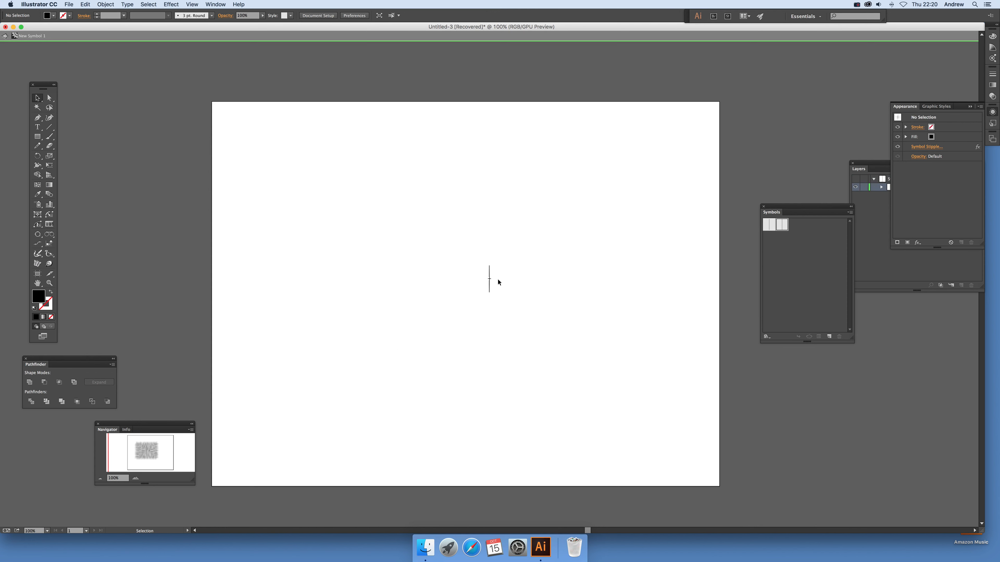
{"action": "left_click_drag", "start_coordinate": [489, 269], "coordinate": [473, 248]}
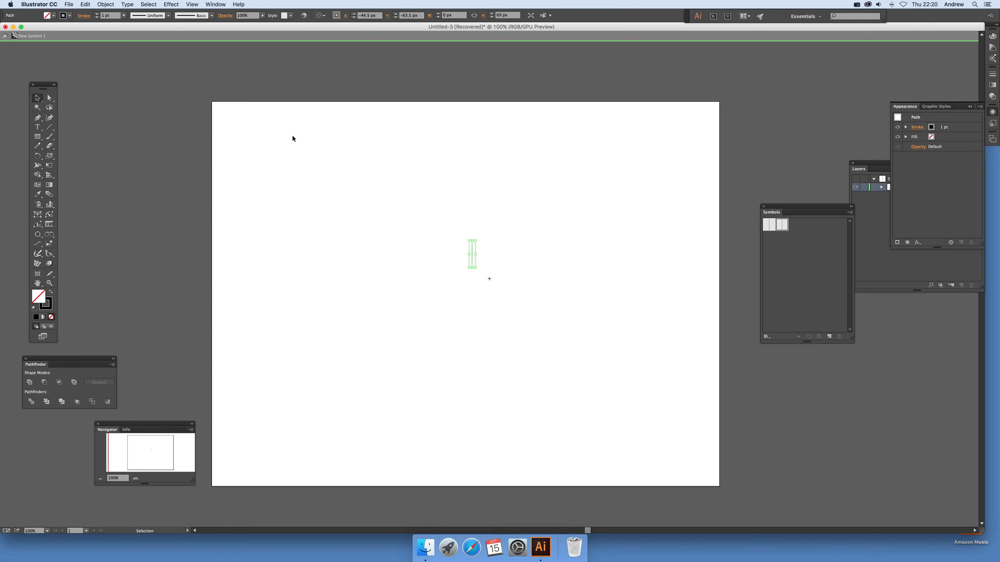
{"action": "left_click", "coordinate": [4, 35]}
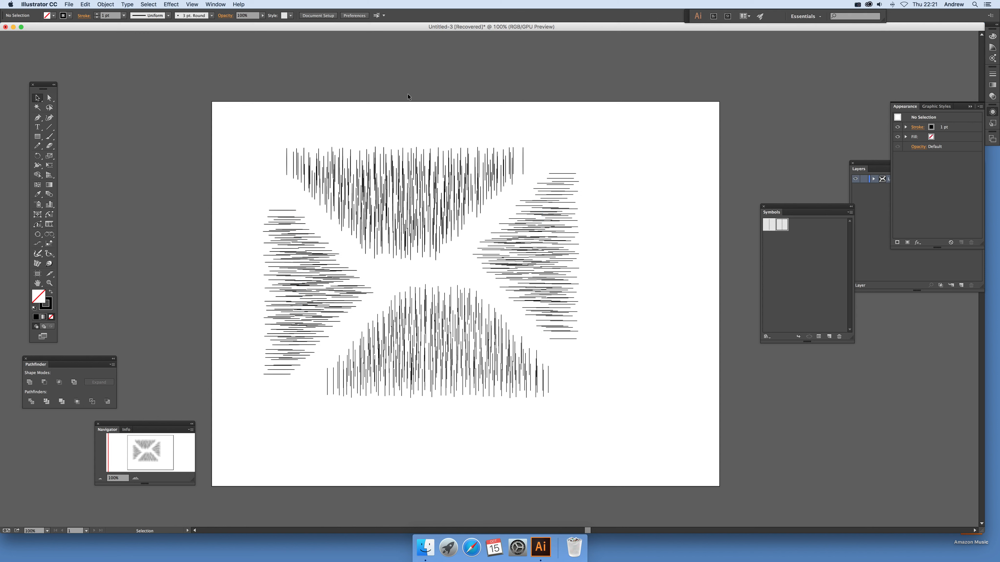
Step: In New Symbol 1, rotate the vertical line into a diagonal about 41 px wide and 56 px high, and exit symbol editing
{"action": "double_click", "coordinate": [783, 223]}
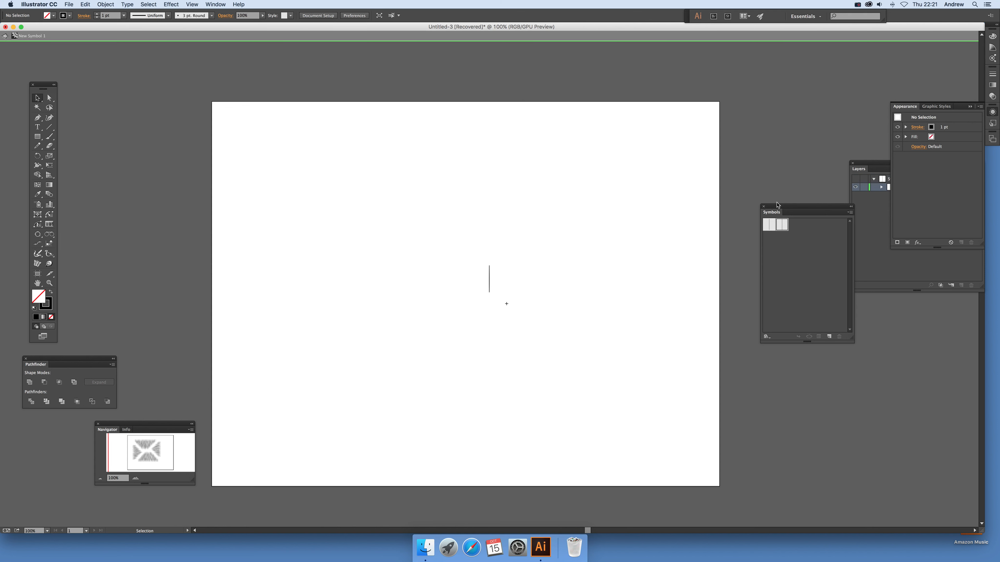
{"action": "left_click", "coordinate": [488, 282]}
{"action": "left_click_drag", "start_coordinate": [494, 265], "coordinate": [485, 263]}
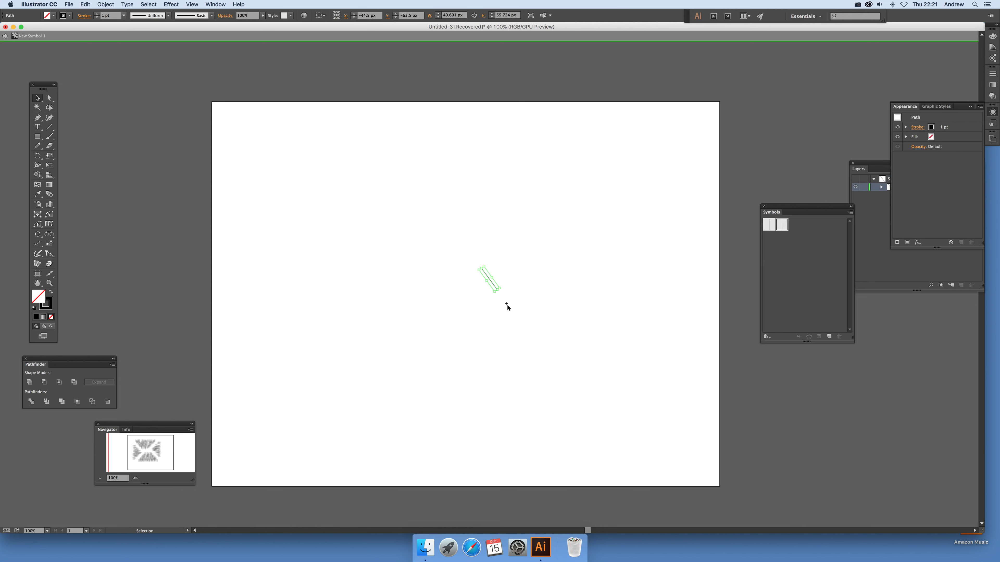
{"action": "left_click", "coordinate": [5, 36]}
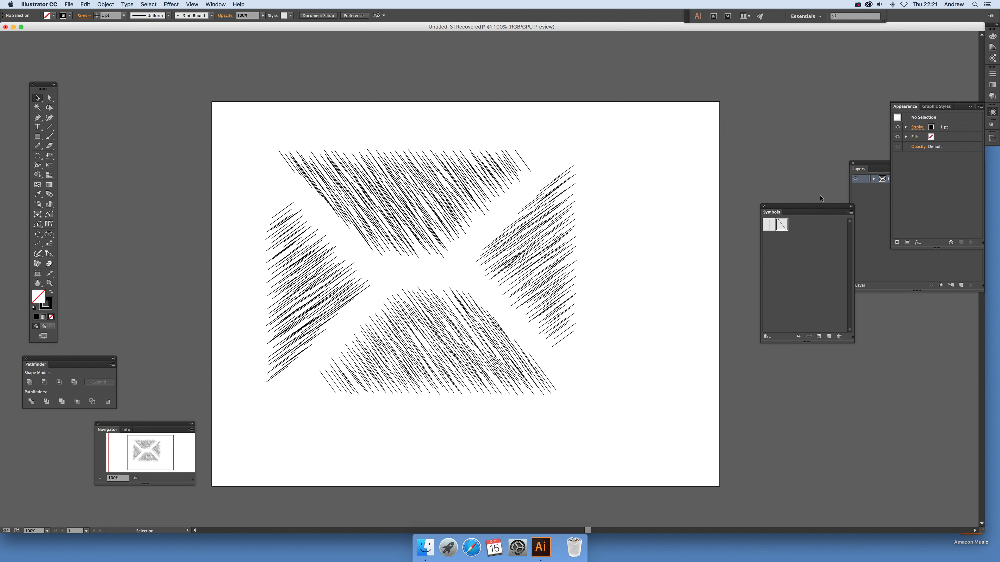
Step: In New Symbol 1, move the diagonal line up to about X -54, Y -159 px and duplicate it at about X -74, Y -144 px
{"action": "double_click", "coordinate": [782, 224]}
{"action": "left_click", "coordinate": [487, 246]}
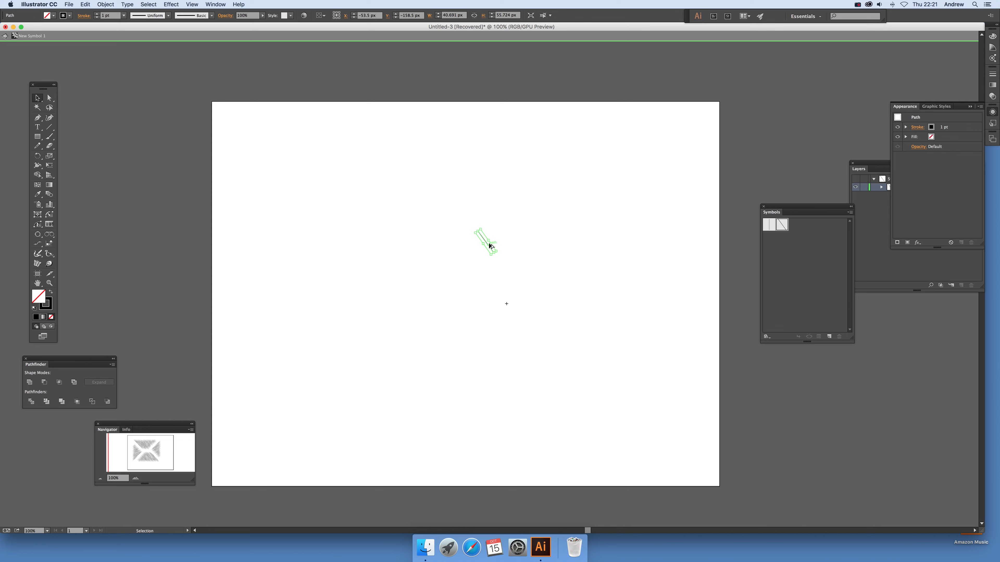
{"action": "left_click_drag", "start_coordinate": [484, 241], "coordinate": [478, 249]}
Step: Give the duplicated diagonal line a red stroke and exit symbol editing
{"action": "left_click", "coordinate": [70, 15]}
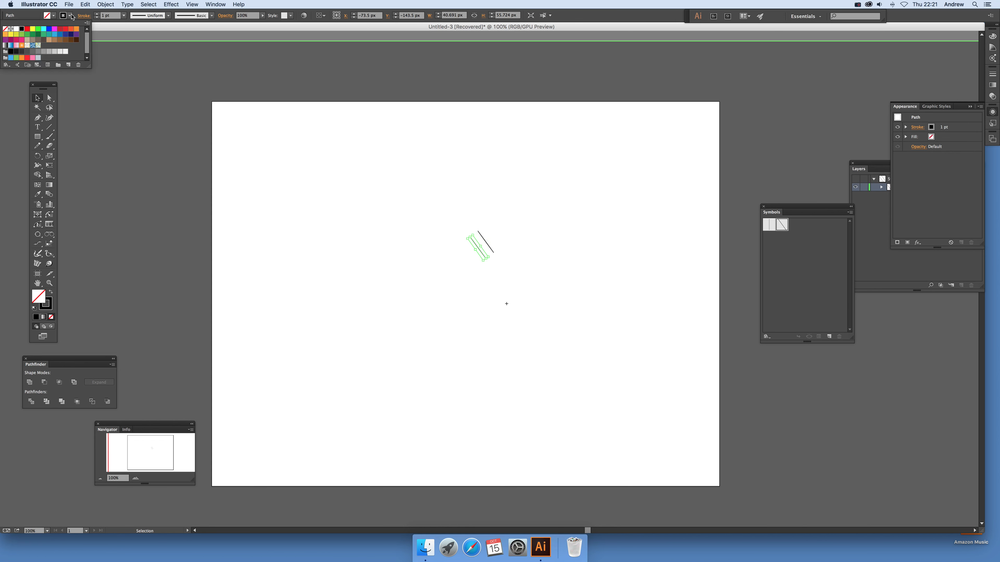
{"action": "left_click", "coordinate": [27, 29]}
{"action": "left_click", "coordinate": [469, 205]}
{"action": "left_click_drag", "start_coordinate": [449, 216], "coordinate": [531, 283]}
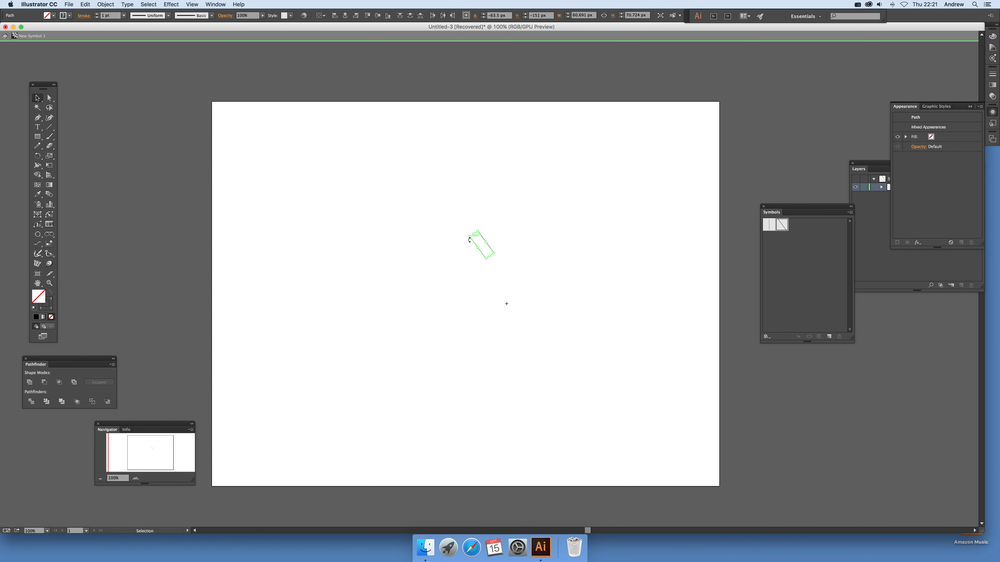
{"action": "left_click", "coordinate": [512, 298]}
{"action": "left_click", "coordinate": [5, 37]}
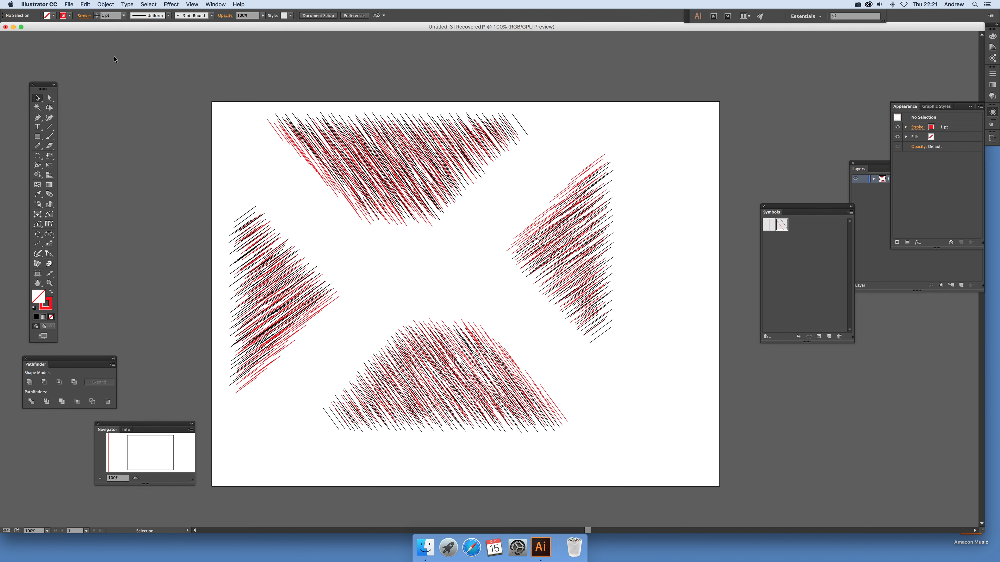
Step: Reopen New Symbol 1 for editing and delete both diagonal lines
{"action": "double_click", "coordinate": [784, 225]}
{"action": "left_click_drag", "start_coordinate": [446, 252], "coordinate": [528, 290]}
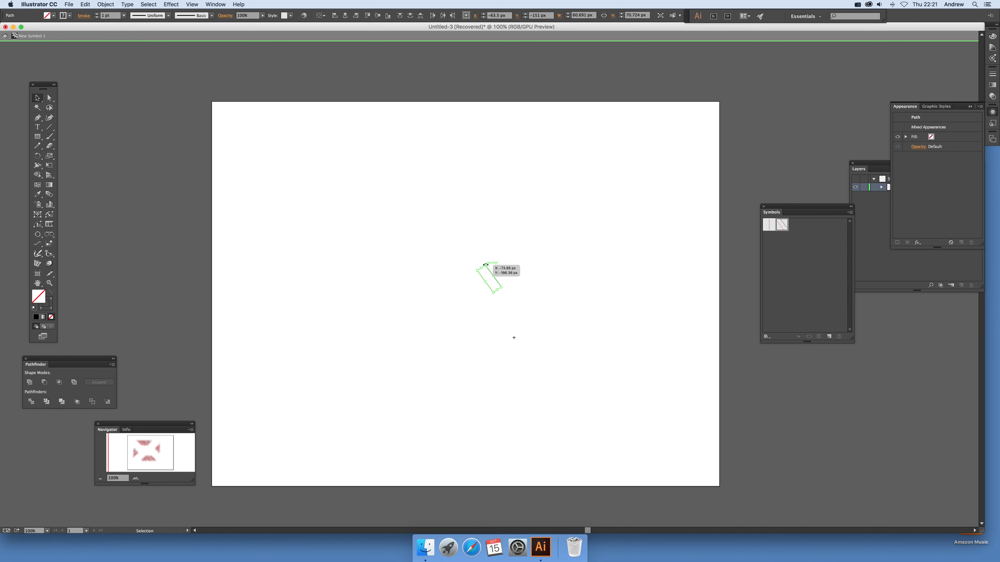
{"action": "key", "text": "Delete"}
Step: Draw an open, winding S-like red path about 445 by 511 px with the Curvature tool in the symbol, and exit symbol editing
{"action": "left_click", "coordinate": [50, 117]}
{"action": "left_click", "coordinate": [510, 307]}
{"action": "left_click", "coordinate": [475, 273]}
{"action": "left_click", "coordinate": [404, 349]}
{"action": "left_click", "coordinate": [474, 368]}
{"action": "left_click", "coordinate": [524, 404]}
{"action": "left_click", "coordinate": [465, 437]}
{"action": "left_click", "coordinate": [574, 463]}
{"action": "left_click", "coordinate": [531, 381]}
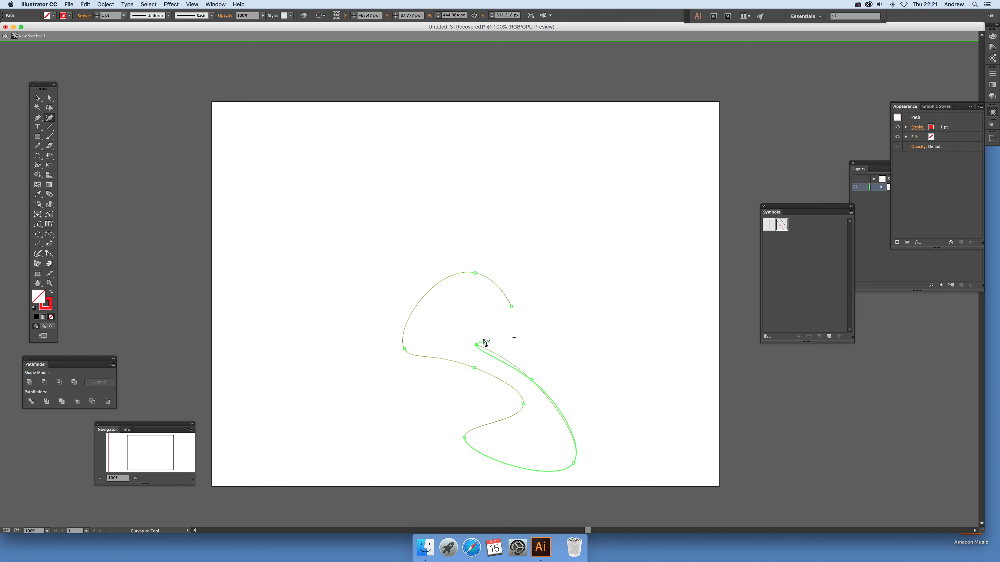
{"action": "left_click", "coordinate": [476, 345]}
{"action": "left_click", "coordinate": [476, 334]}
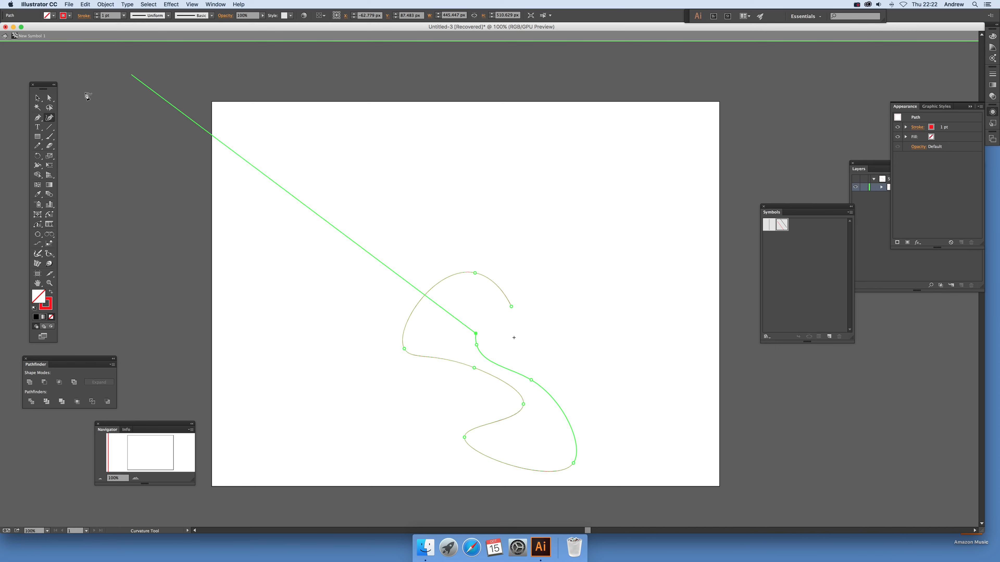
{"action": "left_click", "coordinate": [36, 97]}
{"action": "left_click", "coordinate": [4, 36]}
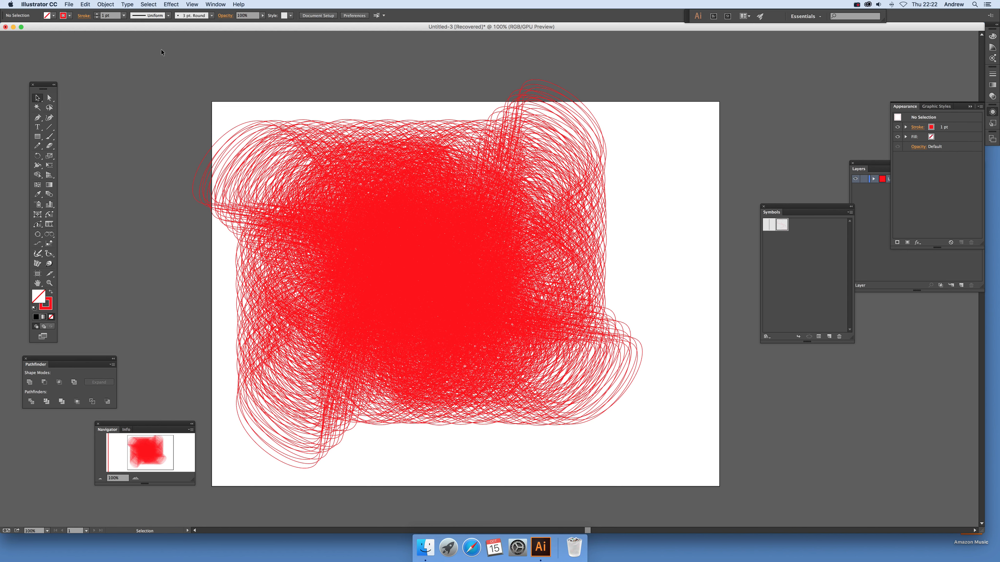
Step: Reopen New Symbol 1 for editing and delete the winding red path
{"action": "double_click", "coordinate": [781, 225]}
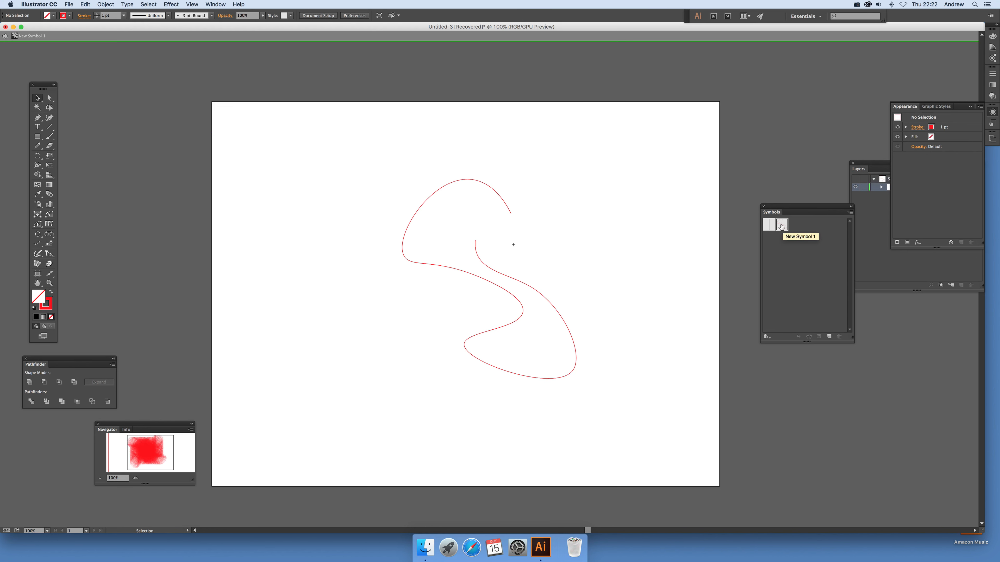
{"action": "left_click", "coordinate": [533, 287]}
{"action": "key", "text": "Delete"}
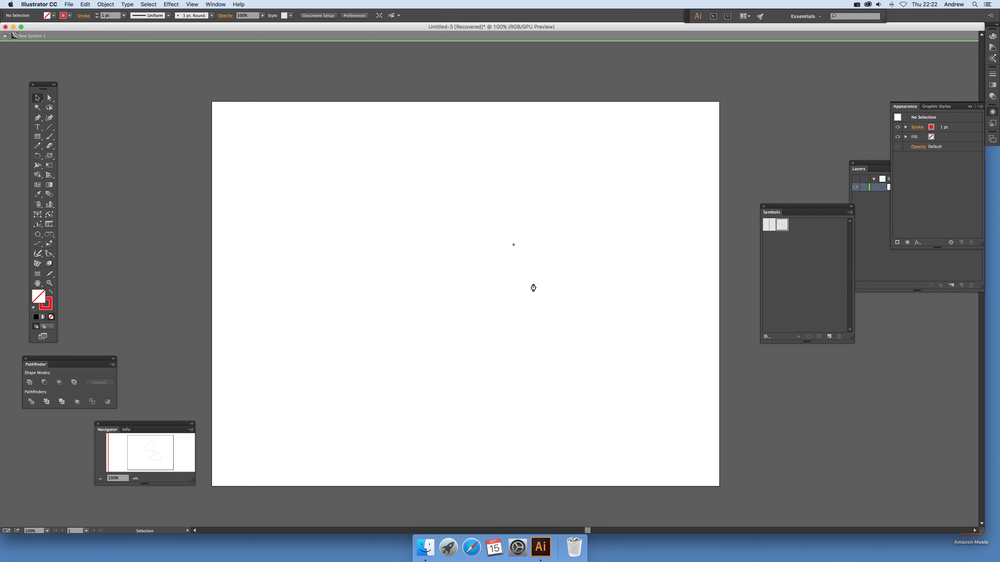
Step: Draw two overlapping upright rectangles, about 71 by 254 px and 129 by 242 px, and give the second one a green stroke
{"action": "left_click", "coordinate": [38, 136]}
{"action": "mouse_move", "coordinate": [478, 214]}
{"action": "left_mouse_down"}
{"action": "mouse_move", "coordinate": [511, 279]}
{"action": "mouse_move", "coordinate": [495, 317]}
{"action": "mouse_move", "coordinate": [505, 313]}
{"action": "left_mouse_up"}
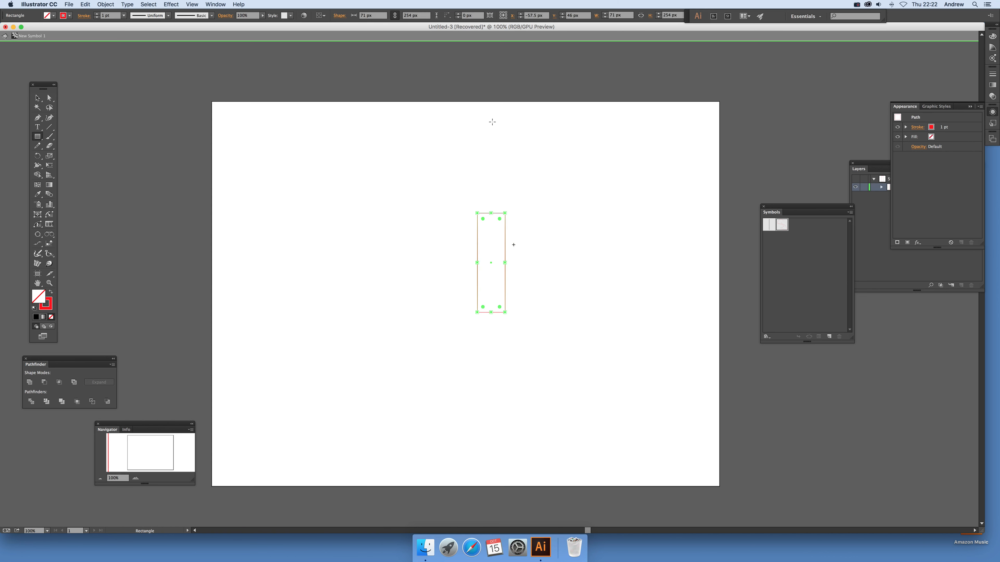
{"action": "left_click_drag", "start_coordinate": [443, 185], "coordinate": [494, 280]}
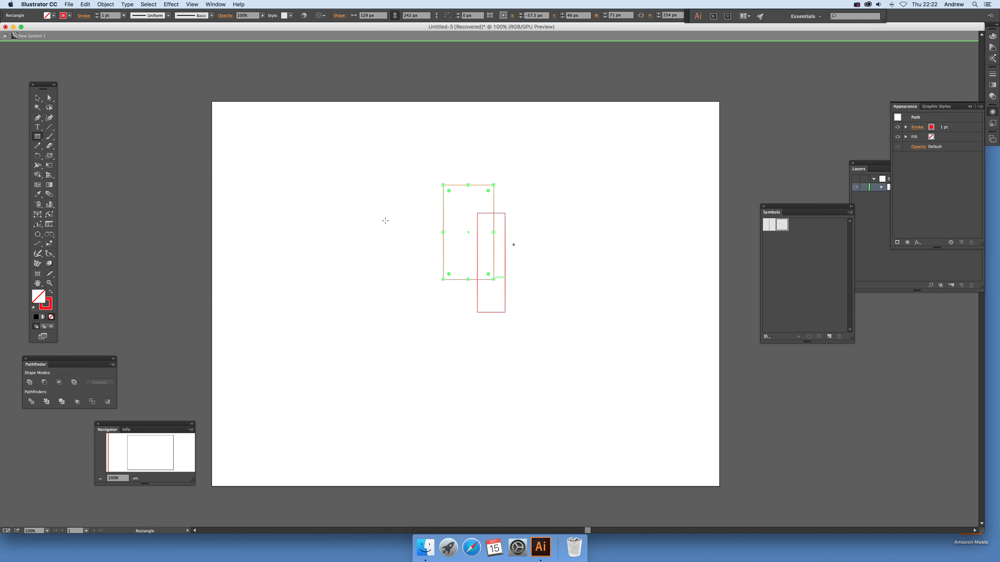
{"action": "left_click", "coordinate": [70, 16]}
{"action": "left_click", "coordinate": [39, 35]}
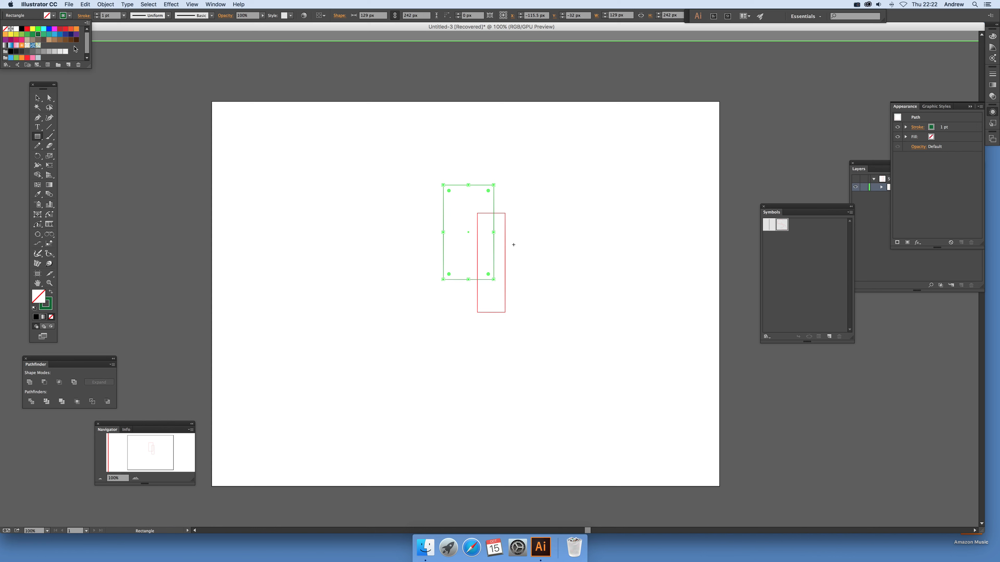
Step: Add a wide green rectangle across the upright ones and a small green ellipse beside them, and exit symbol editing
{"action": "left_click", "coordinate": [411, 203]}
{"action": "left_click_drag", "start_coordinate": [412, 208], "coordinate": [576, 245]}
{"action": "left_click_drag", "start_coordinate": [37, 136], "coordinate": [69, 160]}
{"action": "left_click_drag", "start_coordinate": [513, 263], "coordinate": [541, 294]}
{"action": "left_click", "coordinate": [5, 36]}
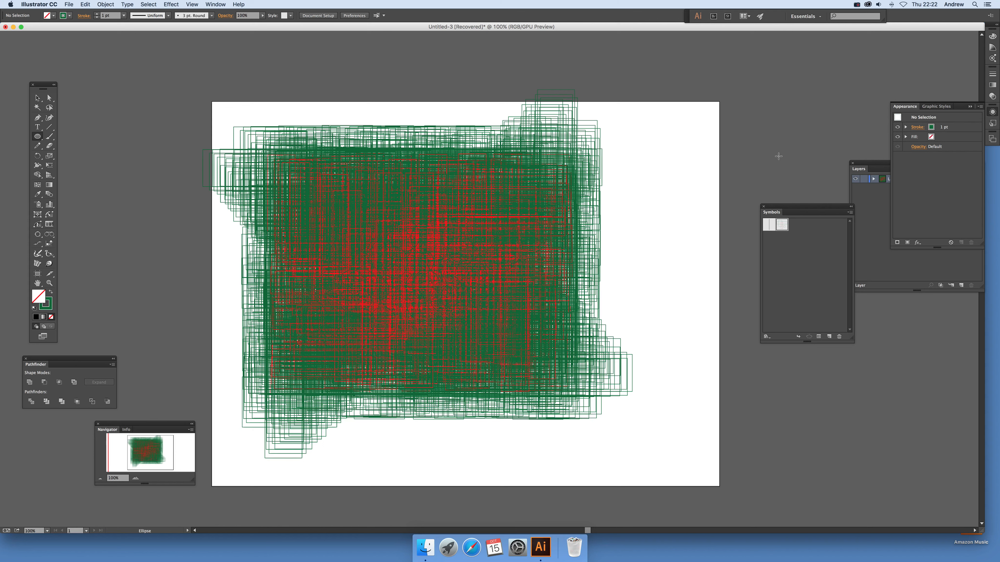
Step: Reopen New Symbol 1 for editing and delete all rectangles and the ellipse
{"action": "double_click", "coordinate": [779, 227]}
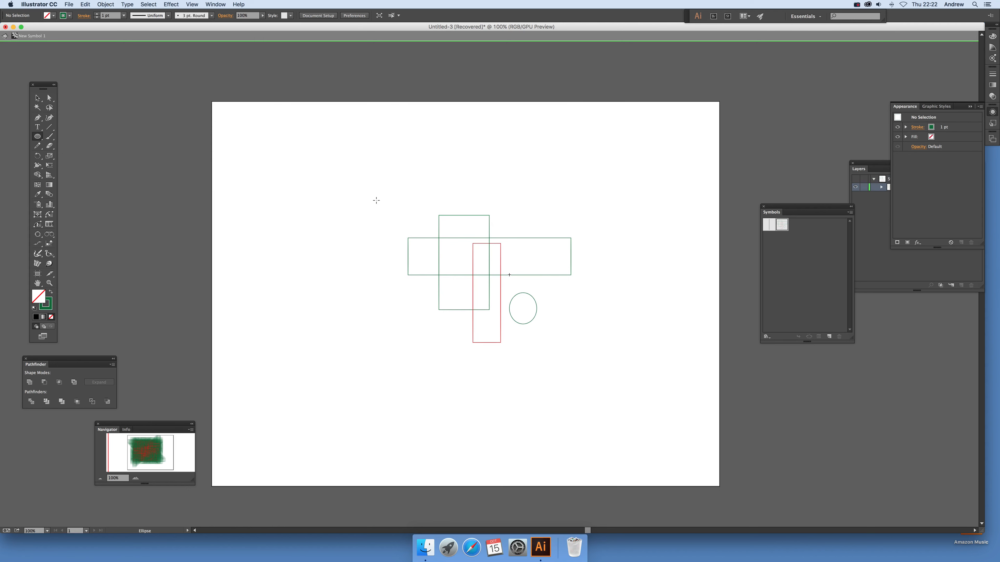
{"action": "left_click", "coordinate": [38, 97]}
{"action": "left_click_drag", "start_coordinate": [356, 194], "coordinate": [580, 367]}
{"action": "key", "text": "Delete"}
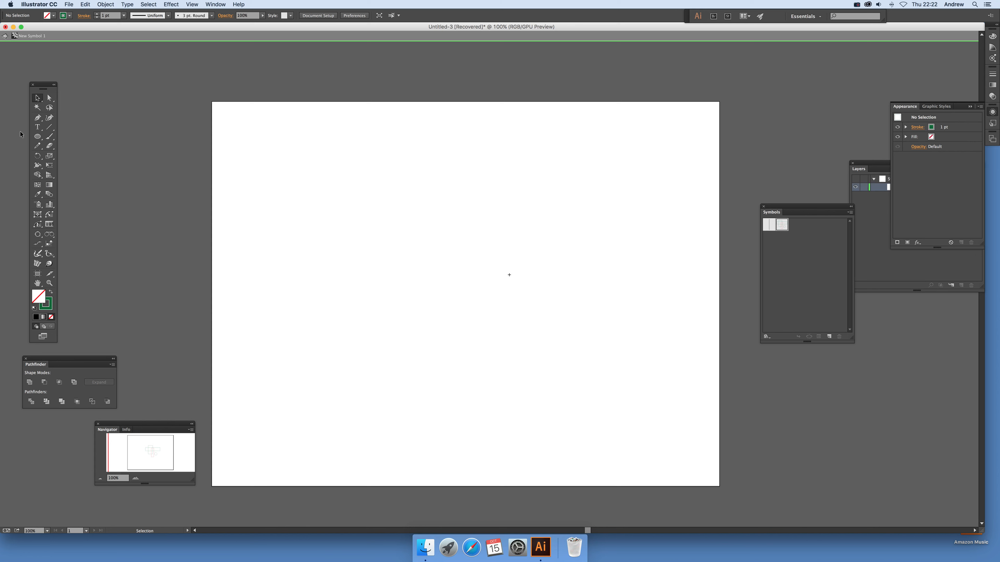
Step: Draw a green ellipse about 38 by 40 px up and right of the symbol's registration point, and exit symbol editing
{"action": "left_click", "coordinate": [37, 138]}
{"action": "mouse_move", "coordinate": [417, 201]}
{"action": "left_mouse_down"}
{"action": "mouse_move", "coordinate": [432, 217]}
{"action": "mouse_move", "coordinate": [450, 203]}
{"action": "mouse_move", "coordinate": [615, 173]}
{"action": "left_mouse_up"}
{"action": "left_click", "coordinate": [37, 97]}
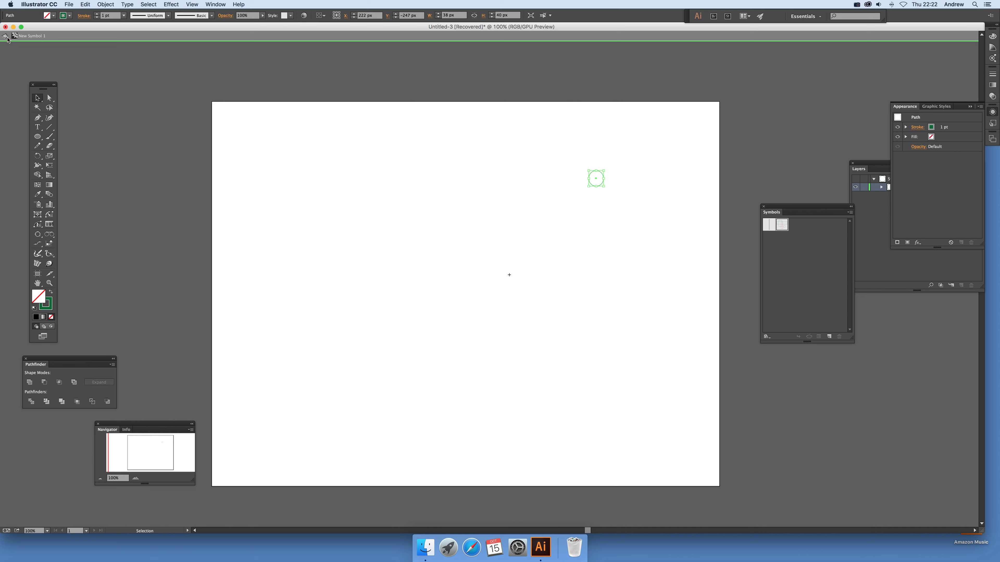
{"action": "left_click", "coordinate": [4, 36]}
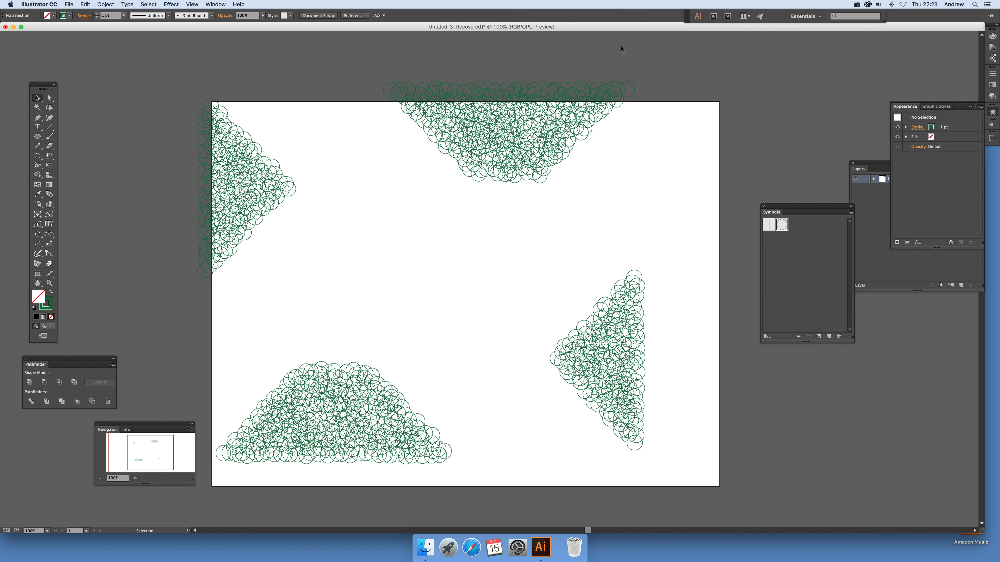
Step: Turn off Rotation Follows Paths in the rectangle's Symbol Stipple effect, with the preview on, and apply the change
{"action": "left_click", "coordinate": [535, 288]}
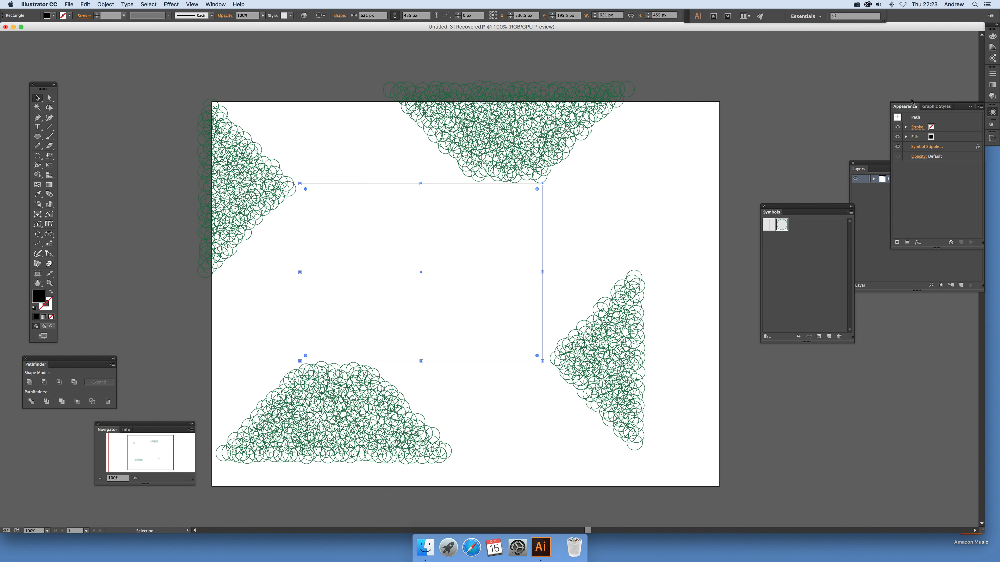
{"action": "left_click_drag", "start_coordinate": [904, 106], "coordinate": [759, 71]}
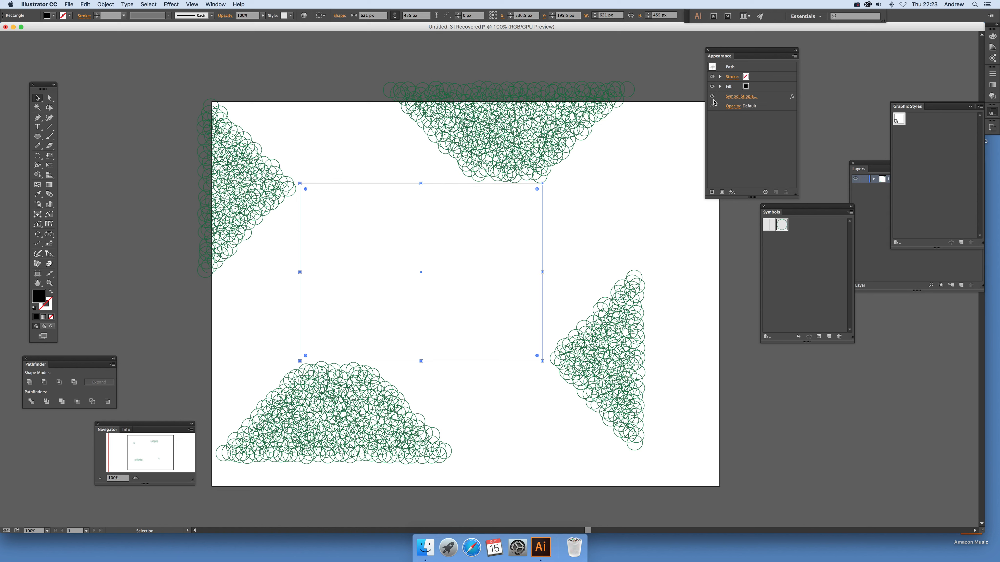
{"action": "left_click", "coordinate": [740, 97]}
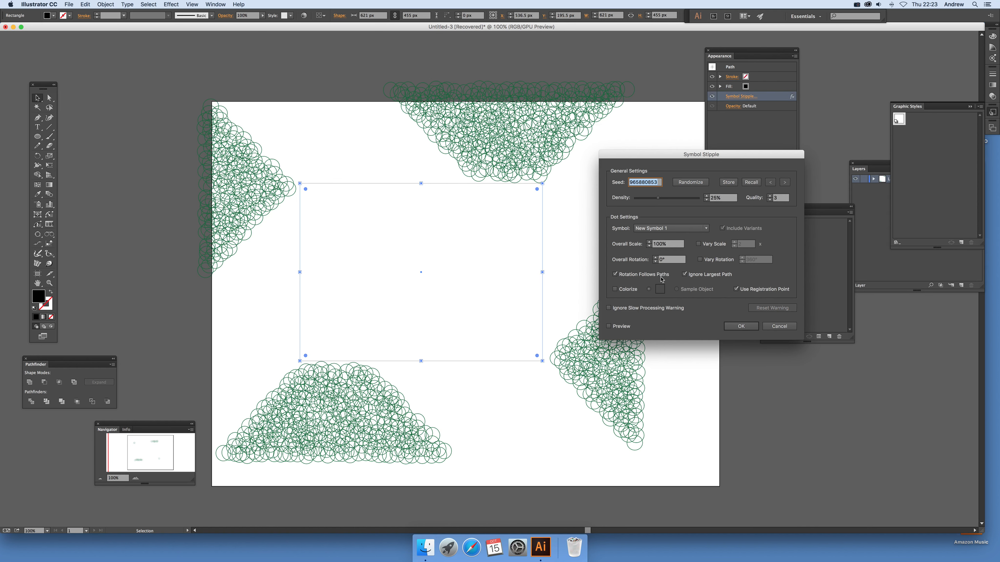
{"action": "left_click", "coordinate": [615, 275]}
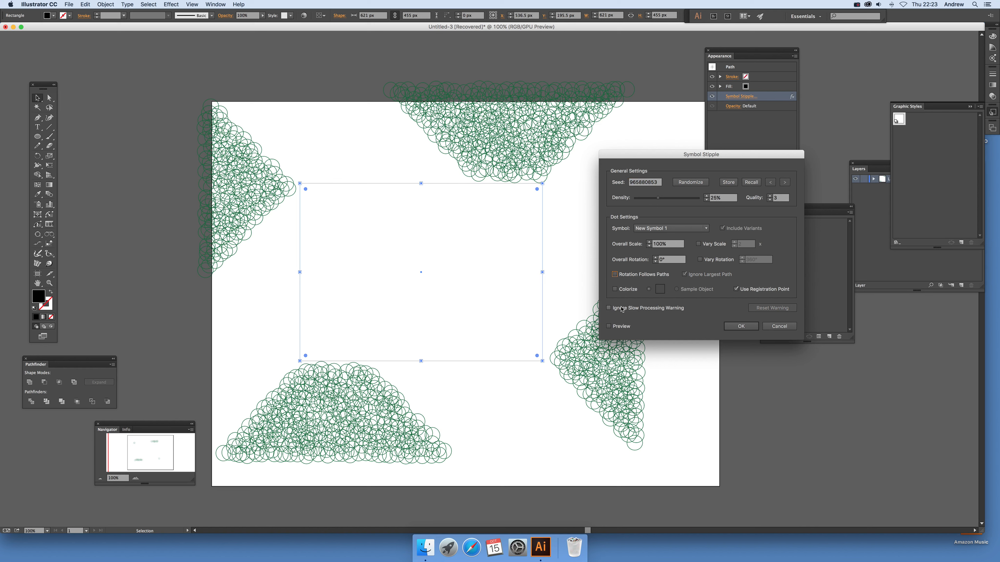
{"action": "left_click", "coordinate": [608, 327]}
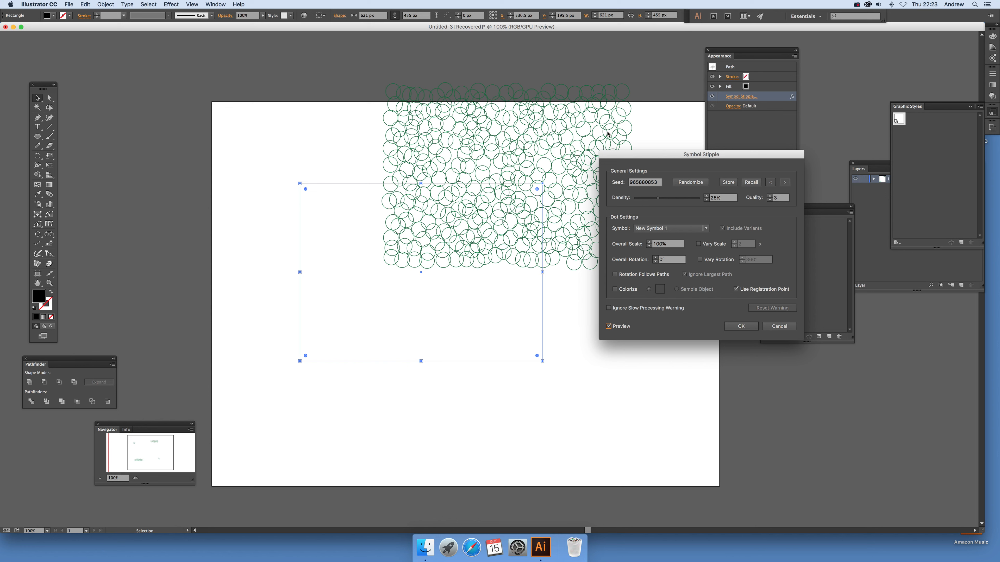
{"action": "left_click", "coordinate": [741, 326]}
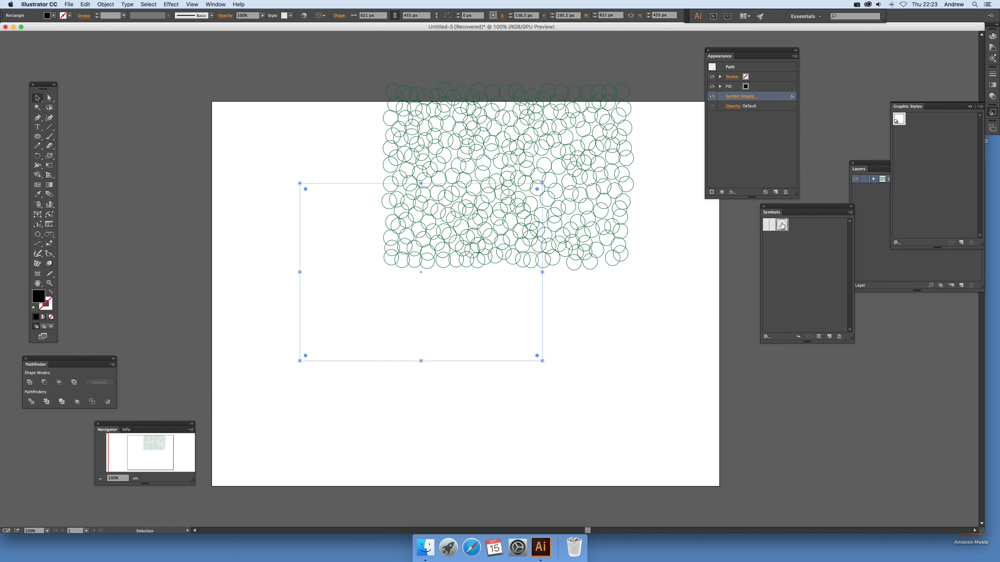
Step: Reopen New Symbol 1 for editing, move its ellipse up and left of the registration point, and exit symbol editing
{"action": "double_click", "coordinate": [782, 224]}
{"action": "left_click_drag", "start_coordinate": [489, 279], "coordinate": [279, 250]}
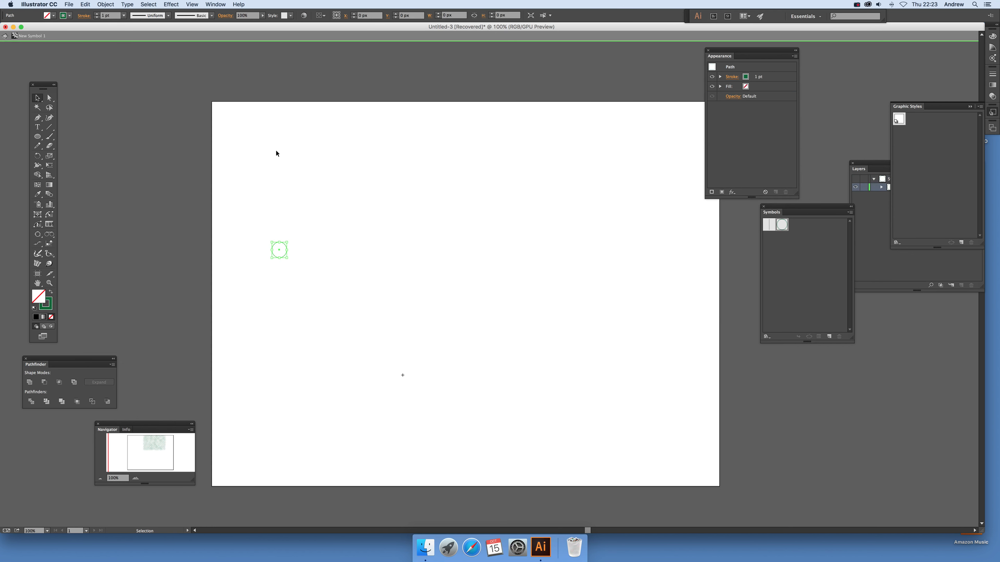
{"action": "left_click", "coordinate": [6, 36]}
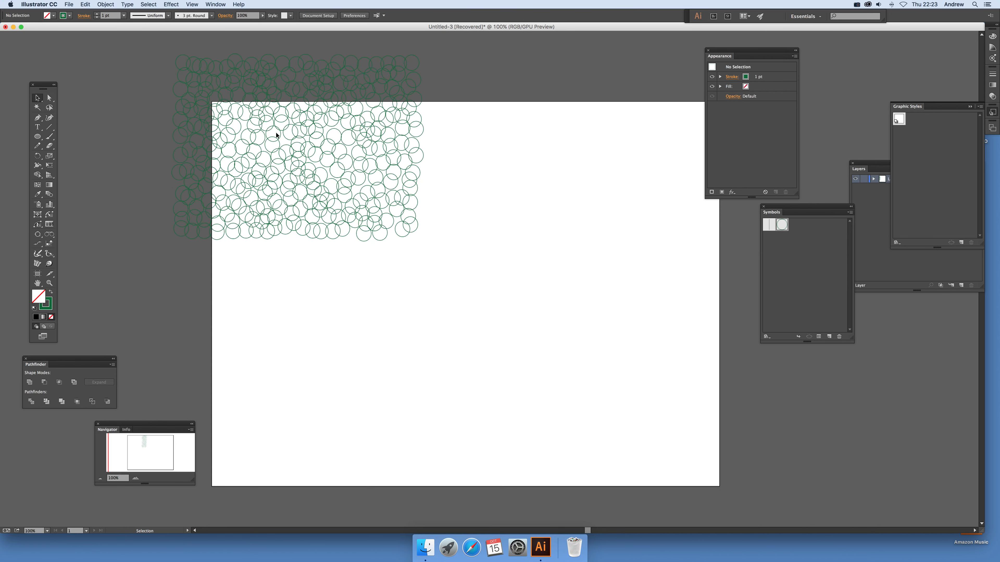